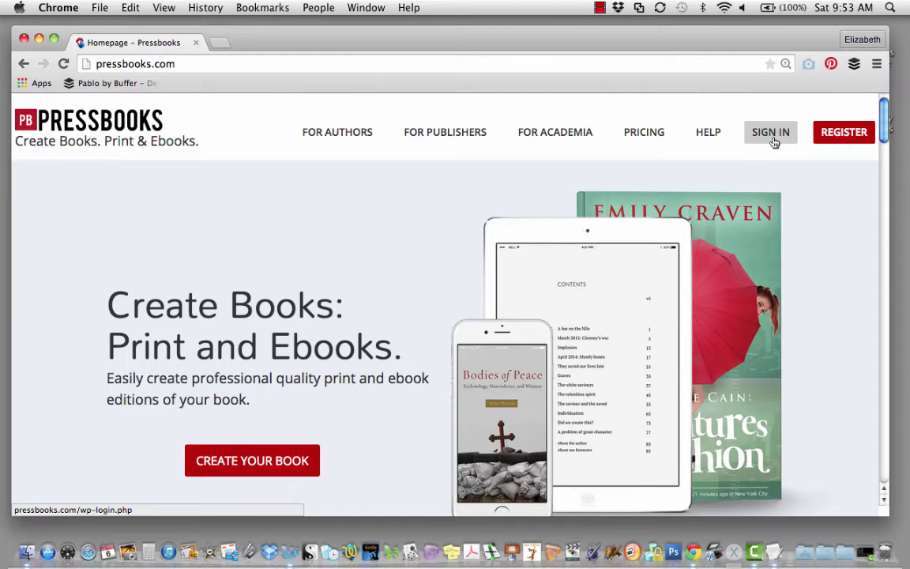
# - Log in to Pressbooks and open Demobook23's Organize page listing its front matter and Part One chapters
pyautogui.click(772, 133)
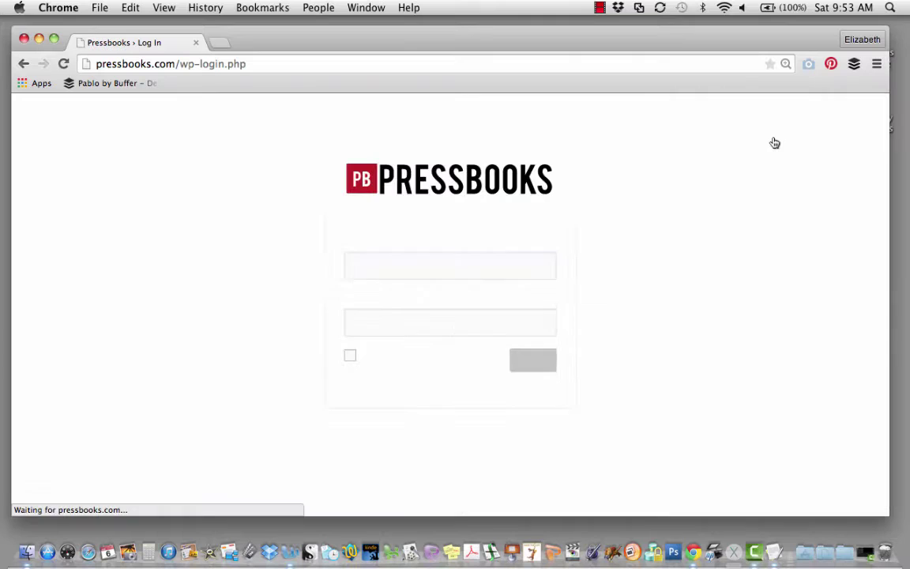
pyautogui.click(532, 370)
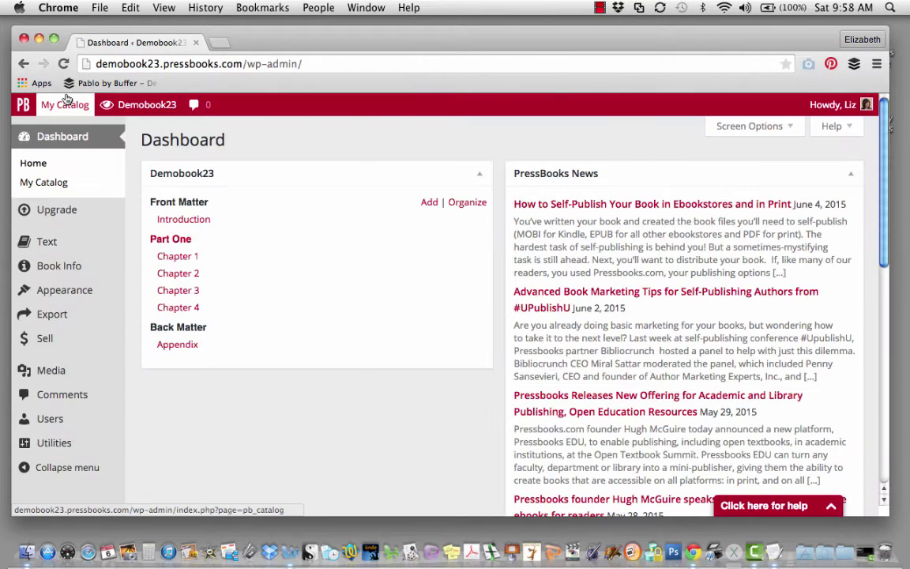
pyautogui.moveTo(65, 105)
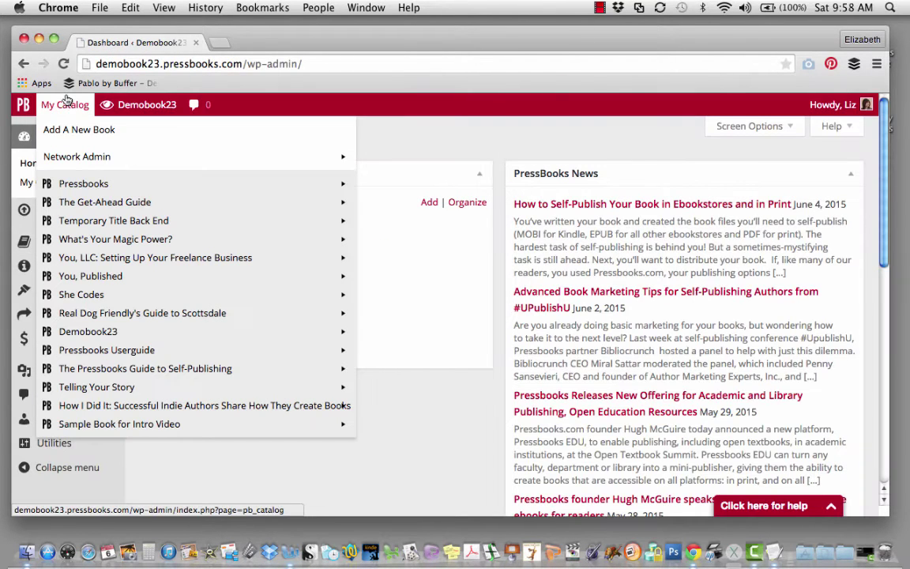
pyautogui.click(85, 332)
pyautogui.moveTo(79, 241)
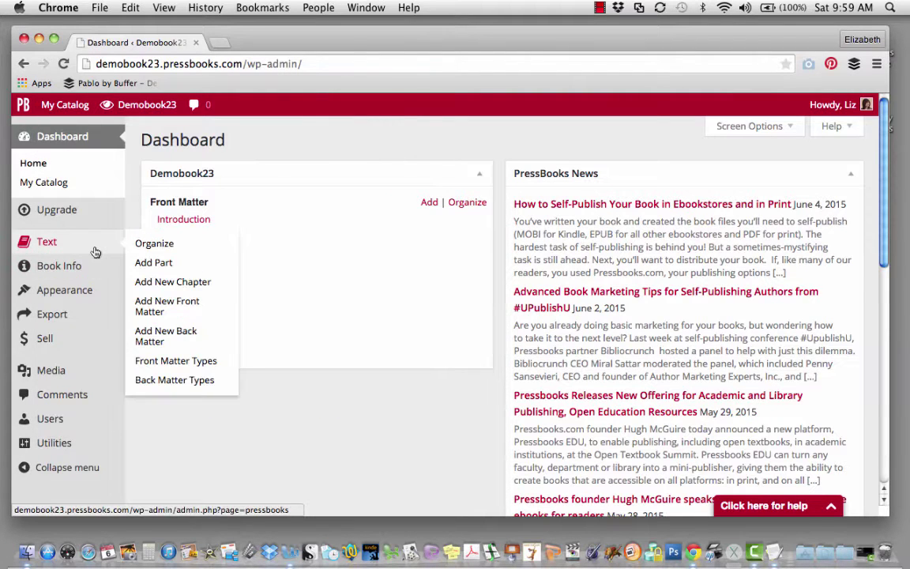
pyautogui.click(155, 245)
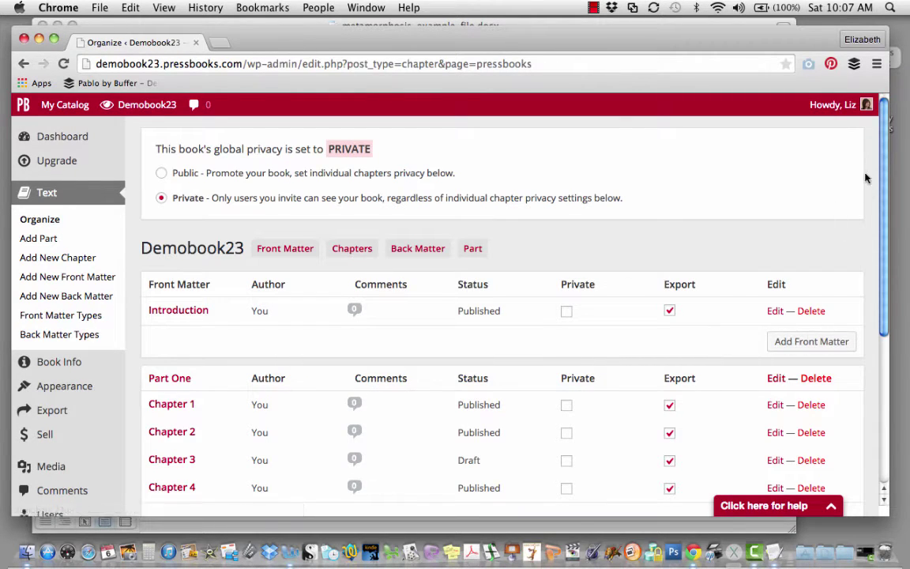
pyautogui.moveTo(884, 167); pyautogui.dragTo(894, 295)
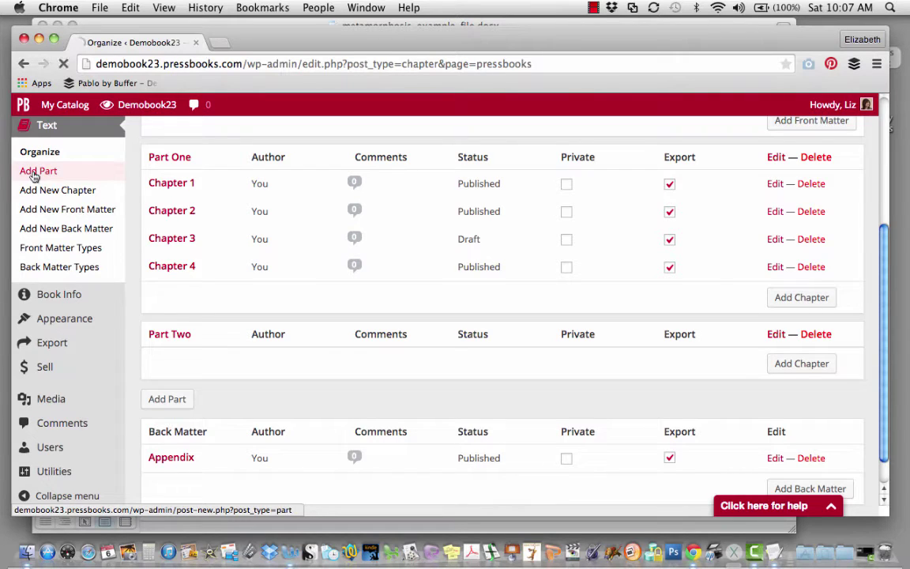
# - Publish a new part titled 'Part Three' with intro 'Intro about my part here' and order 3
pyautogui.click(35, 171)
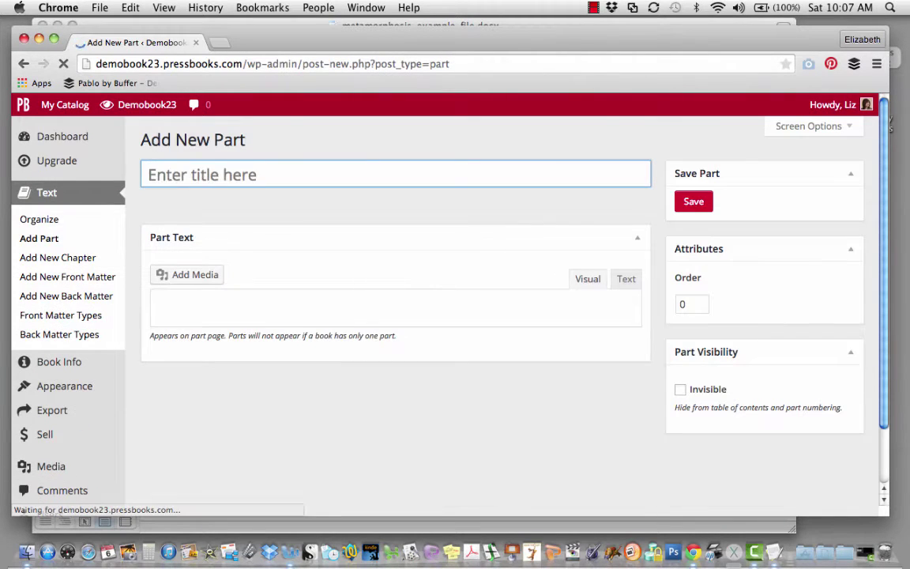
pyautogui.write('Part Three')
pyautogui.press('Tab')
pyautogui.write('Intro about my part here')
pyautogui.click(701, 307)
pyautogui.press('BackSpace')
pyautogui.write('3')
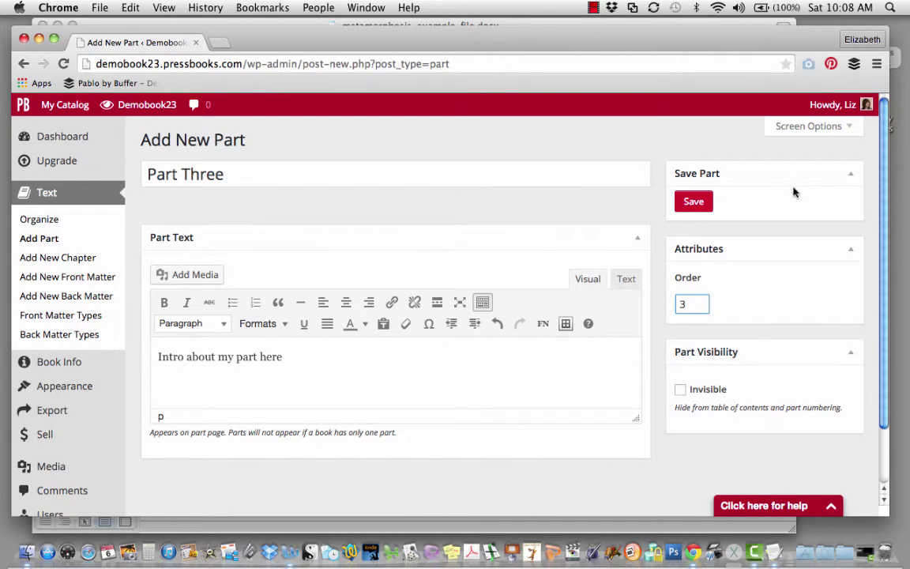
pyautogui.click(694, 203)
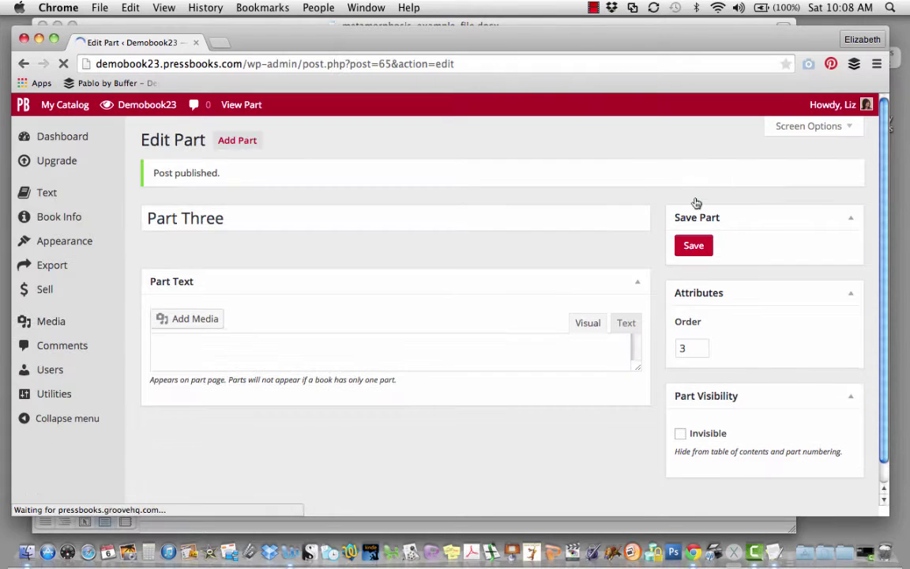
# - Return to the Organize page and scroll down to find the empty Part Three
pyautogui.moveTo(46, 196)
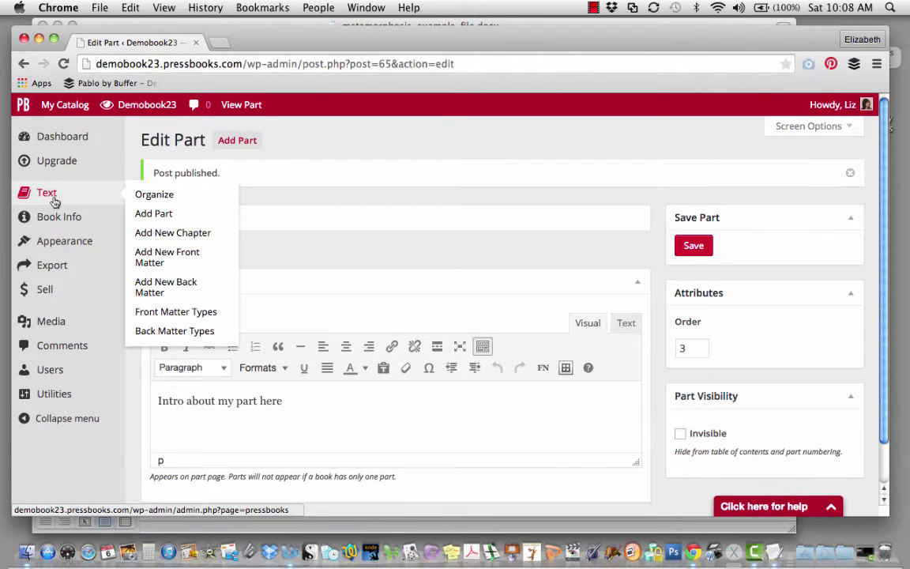
pyautogui.click(156, 200)
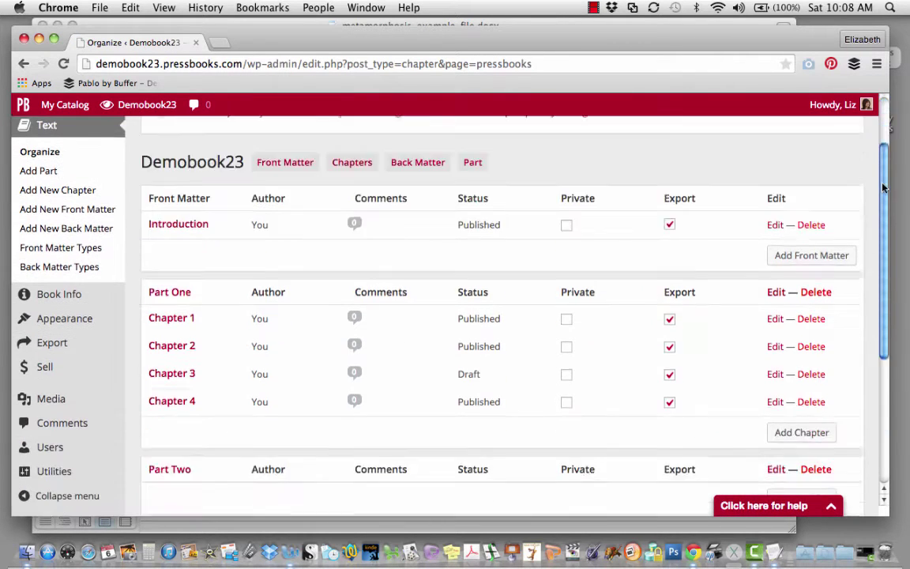
pyautogui.scroll(-6, 877, 229)
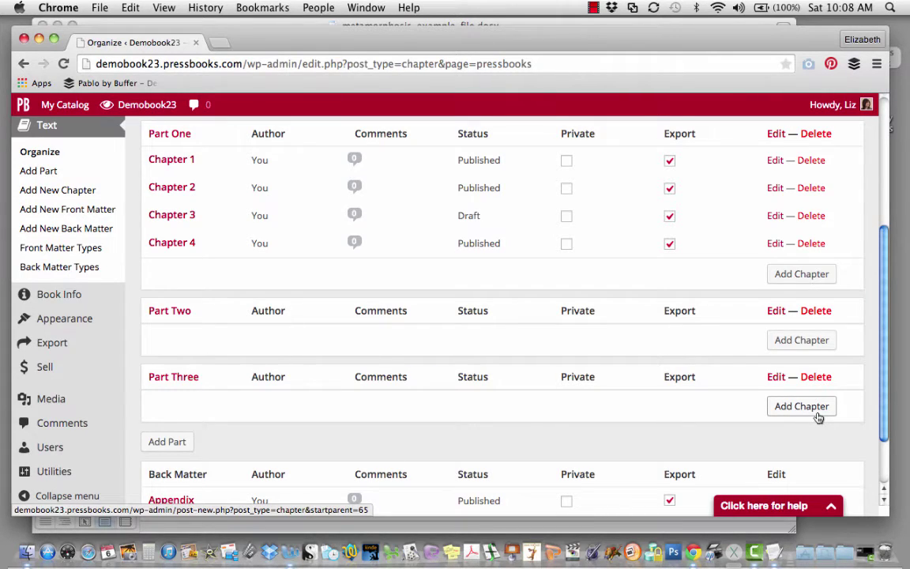
# - Publish chapter 'New Chapter for Part Three' with body 'Text to come.', filed under Part Three
pyautogui.click(64, 193)
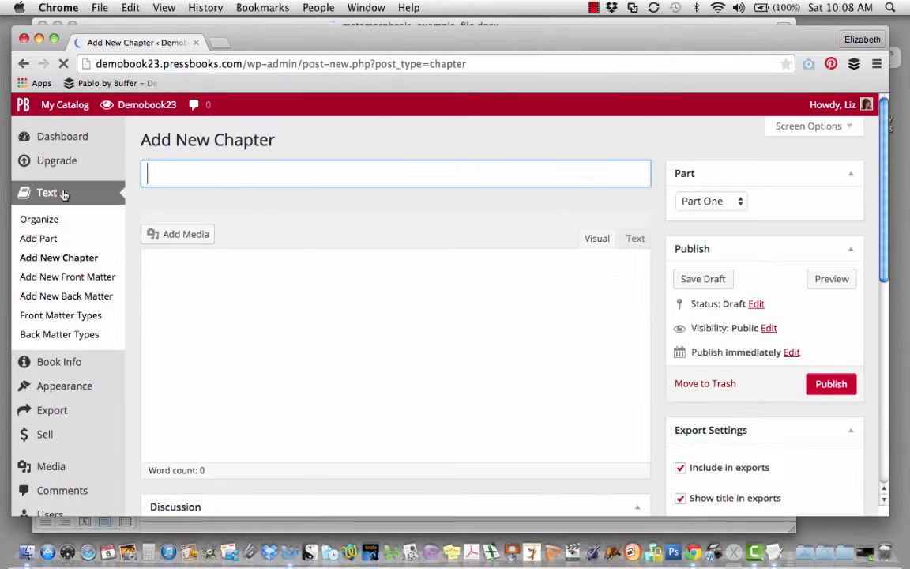
pyautogui.write('New Chapte')
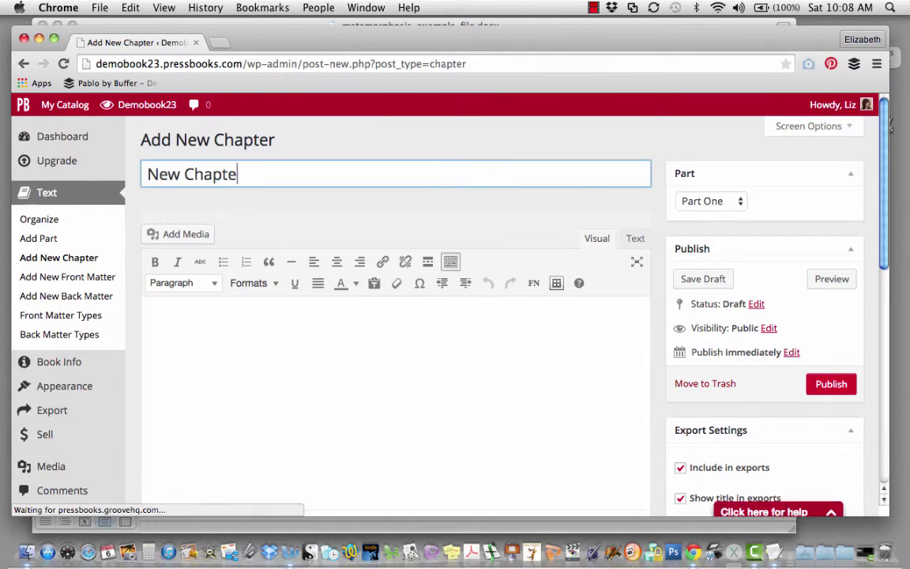
pyautogui.write('r for Part Three')
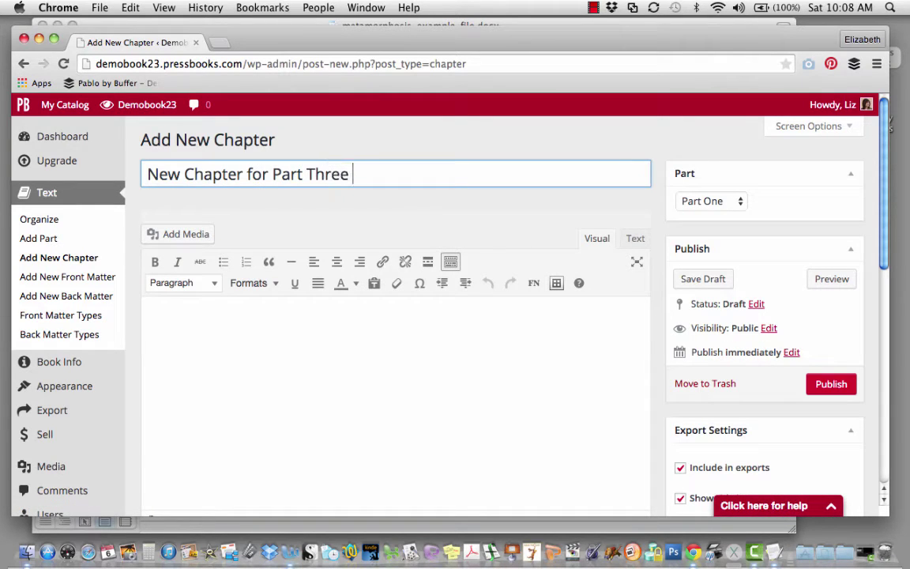
pyautogui.click(308, 392)
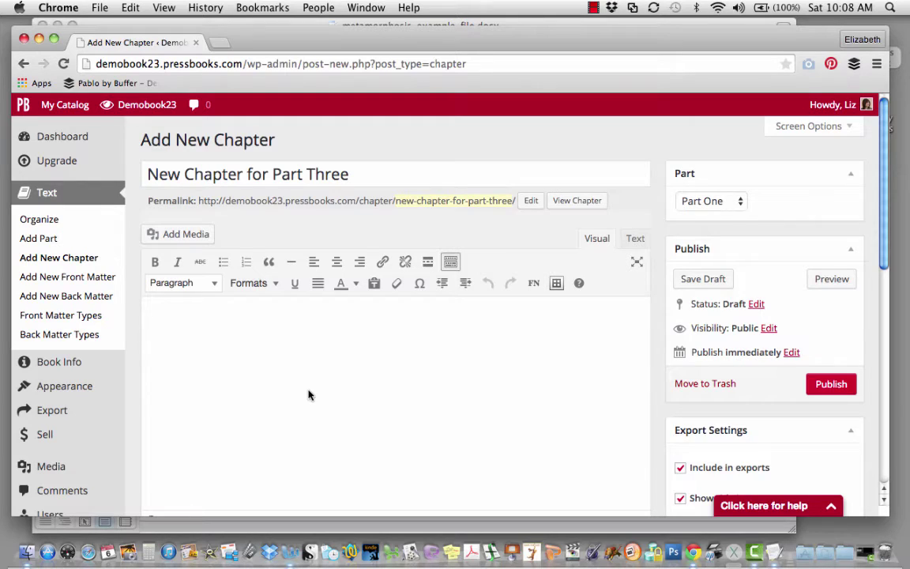
pyautogui.write('Text to come.')
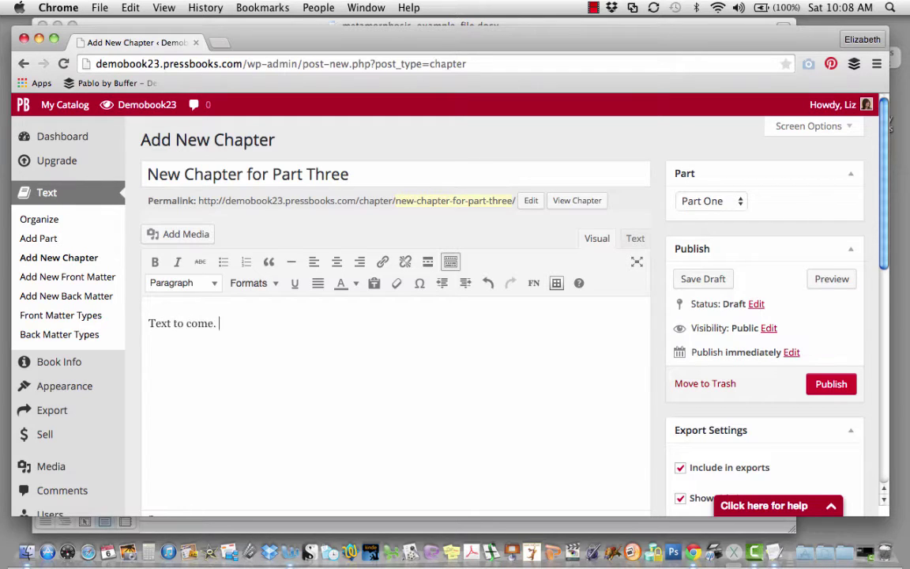
pyautogui.click(724, 204)
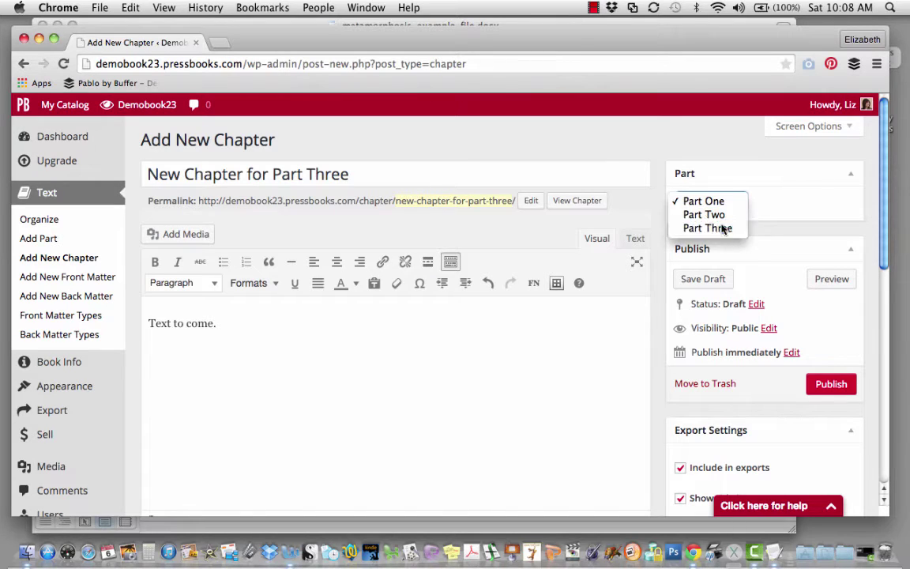
pyautogui.click(721, 227)
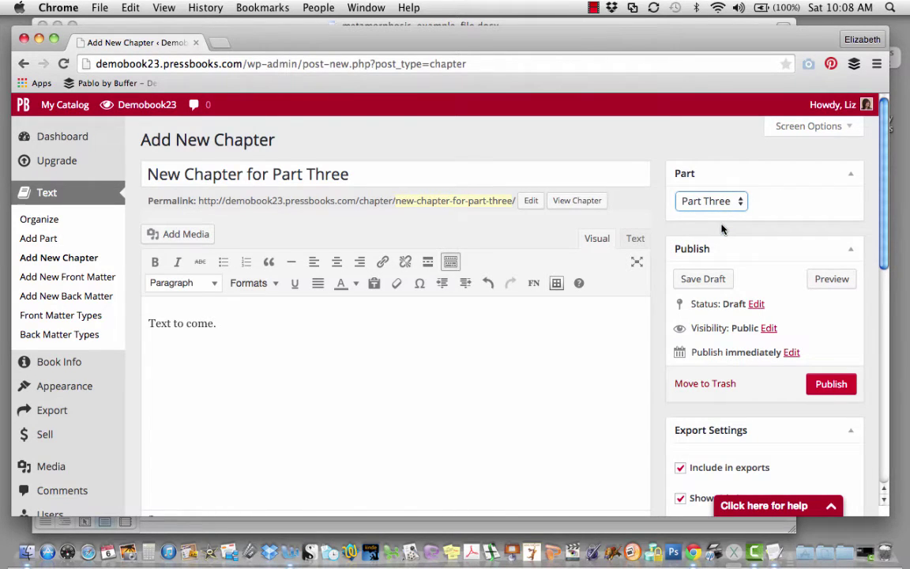
pyautogui.click(834, 384)
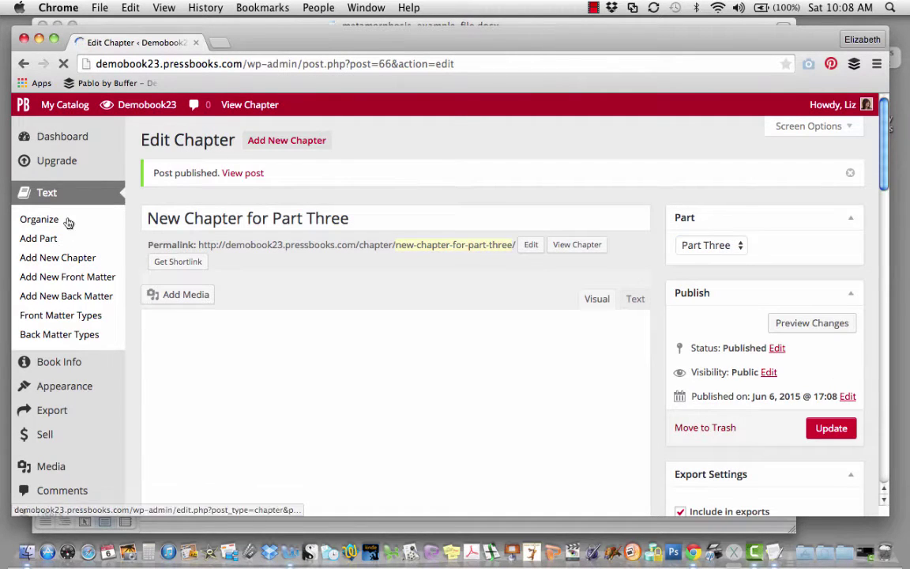
# - Go back to the Organize page and scroll through the contents list to check the new chapter
pyautogui.click(48, 219)
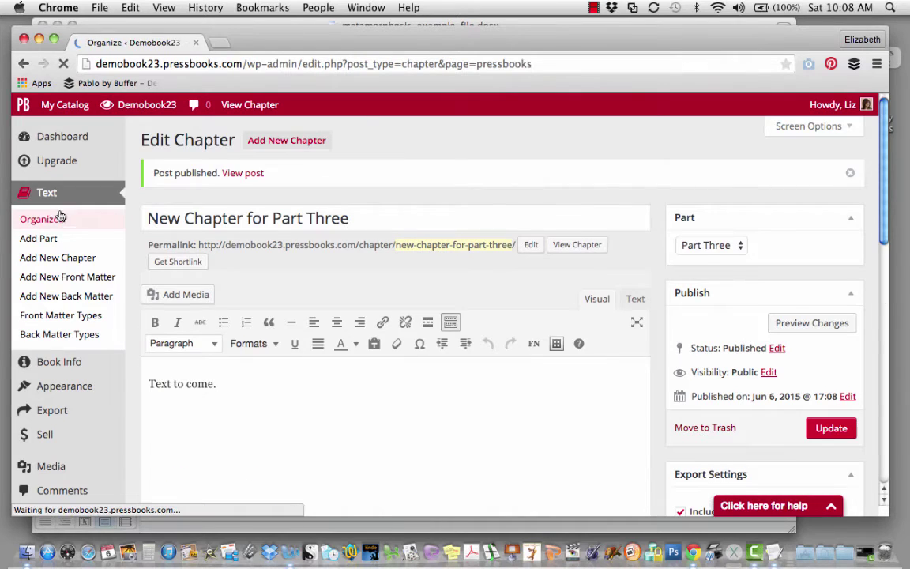
pyautogui.moveTo(884, 129); pyautogui.dragTo(891, 268)
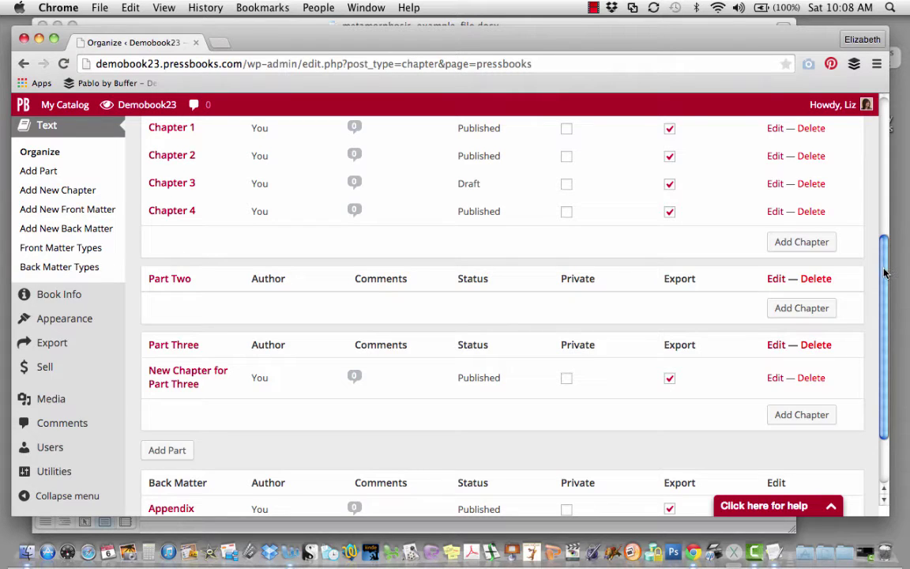
pyautogui.moveTo(891, 269); pyautogui.dragTo(883, 107)
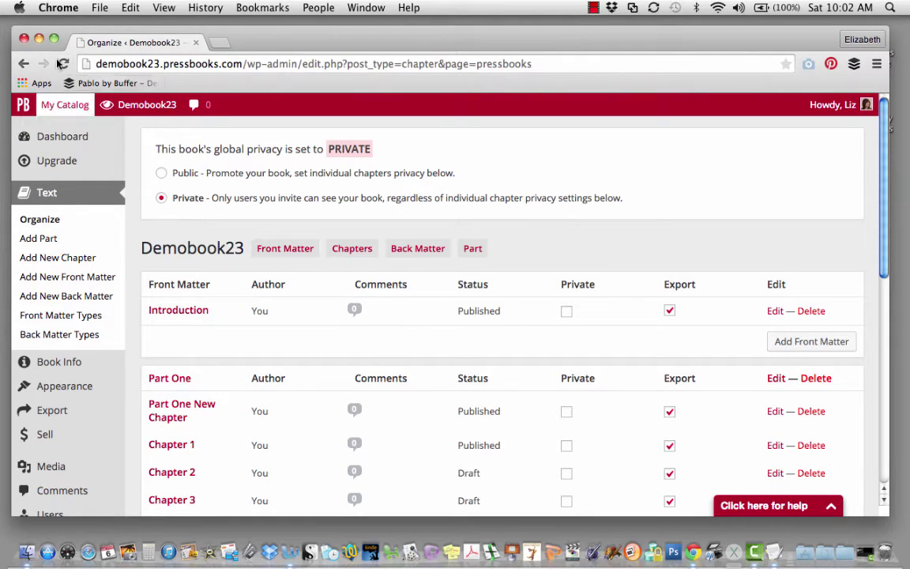
# - Open metamorphosis-example-file.docx in Word and select the first chapter's text, starting from Subhead One
pyautogui.click(38, 39)
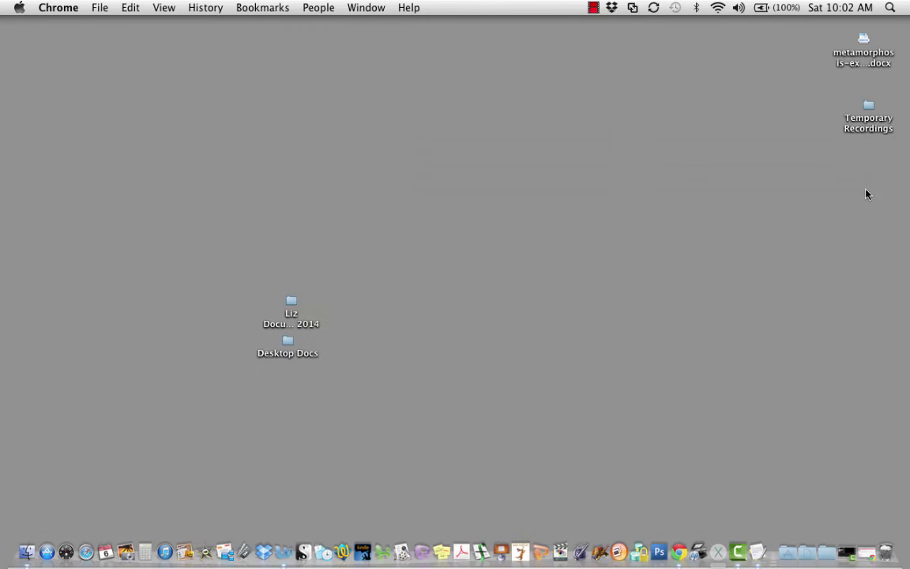
pyautogui.doubleClick(864, 38)
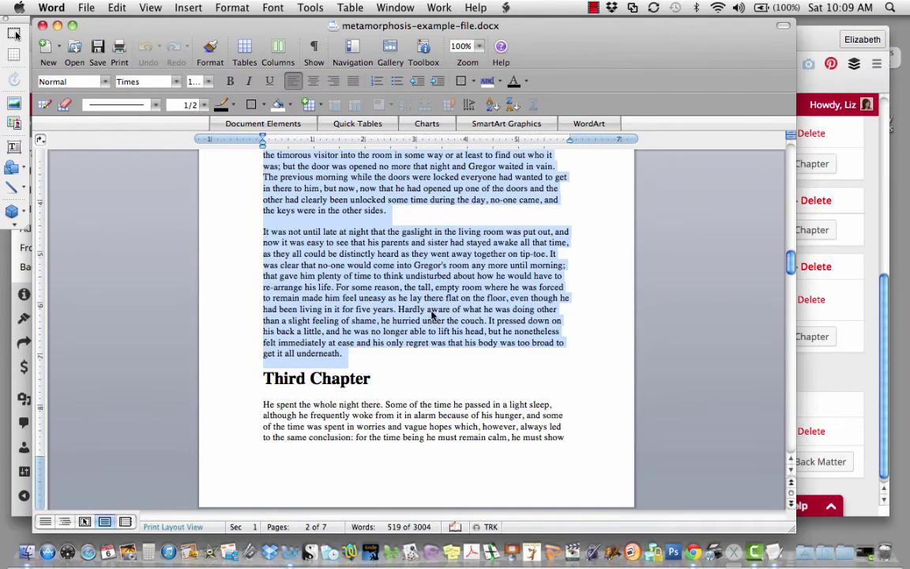
pyautogui.click(430, 310)
pyautogui.moveTo(790, 265); pyautogui.dragTo(790, 157)
pyautogui.press('Home')
pyautogui.hotkey('shift', 'Down')
pyautogui.hotkey('shift', 'Down')
pyautogui.hotkey('shift', 'Down')
pyautogui.hotkey('shift', 'Down')
pyautogui.hotkey('shift', 'Down')
pyautogui.hotkey('shift', 'Down')
pyautogui.hotkey('shift', 'Down')
pyautogui.hotkey('shift', 'Down')
pyautogui.hotkey('shift', 'Down')
pyautogui.hotkey('shift', 'Down')
pyautogui.hotkey('shift', 'Down')
pyautogui.hotkey('shift', 'Down')
pyautogui.hotkey('shift', 'Down')
pyautogui.hotkey('shift', 'Down')
pyautogui.hotkey('shift', 'Down')
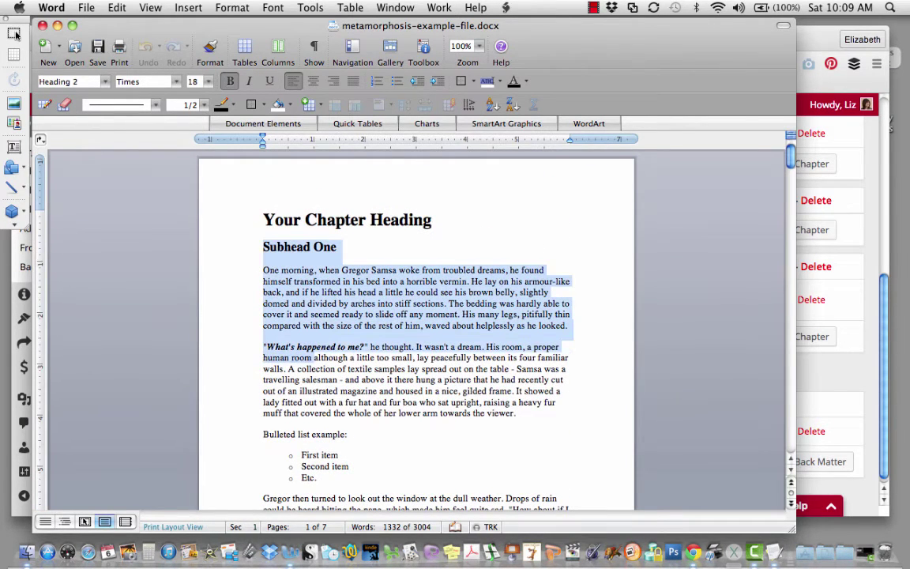
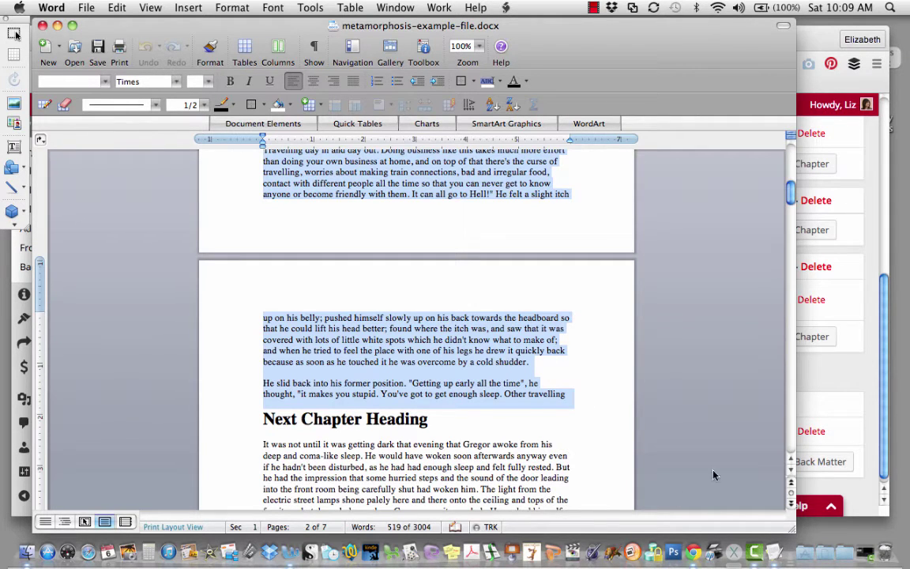
# - Switch from the Word manuscript to the Pressbooks Organize page in Chrome
pyautogui.click(864, 388)
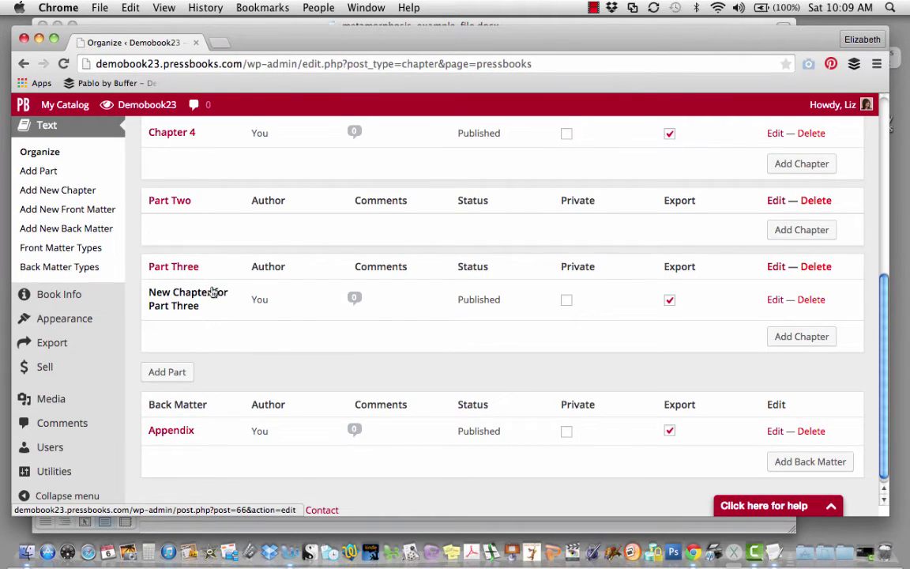
# - Replace 'Text to come.' in New Chapter for Part Three with the pasted manuscript starting at Subhead One
pyautogui.click(213, 292)
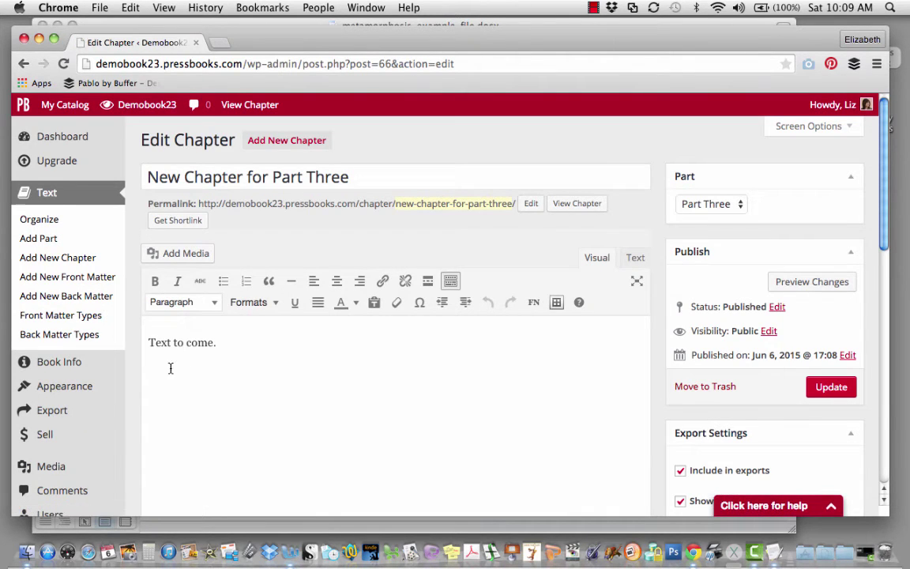
pyautogui.moveTo(211, 342); pyautogui.dragTo(139, 343)
pyautogui.press('BackSpace')
pyautogui.press('super+v')
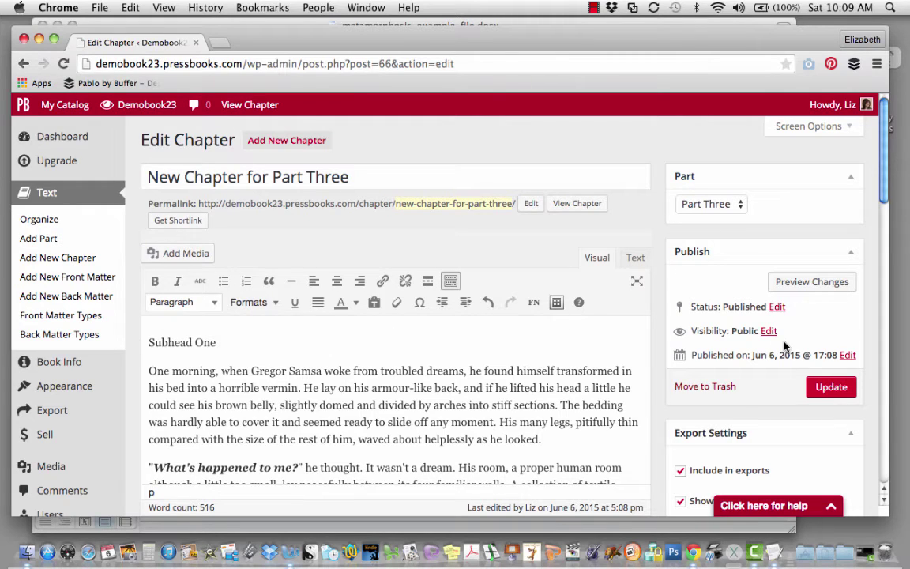
# - Update the chapter and scroll down to verify the pasted bulleted list
pyautogui.click(838, 387)
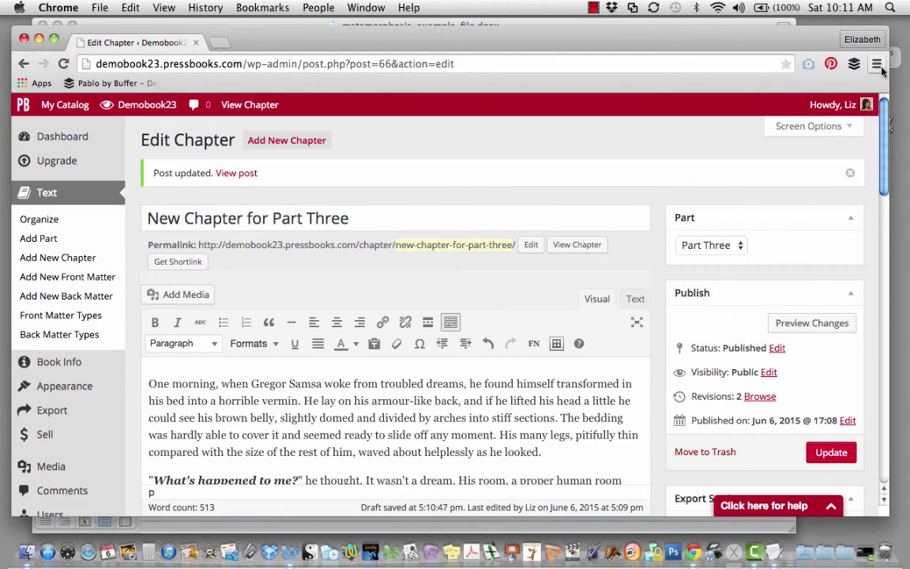
pyautogui.scroll(-5, 877, 147)
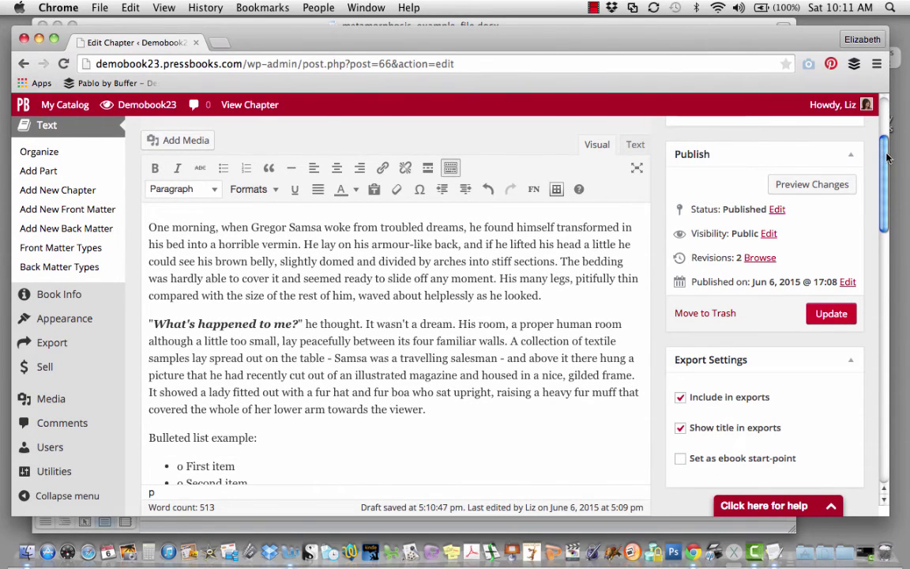
pyautogui.scroll(-2, 882, 158)
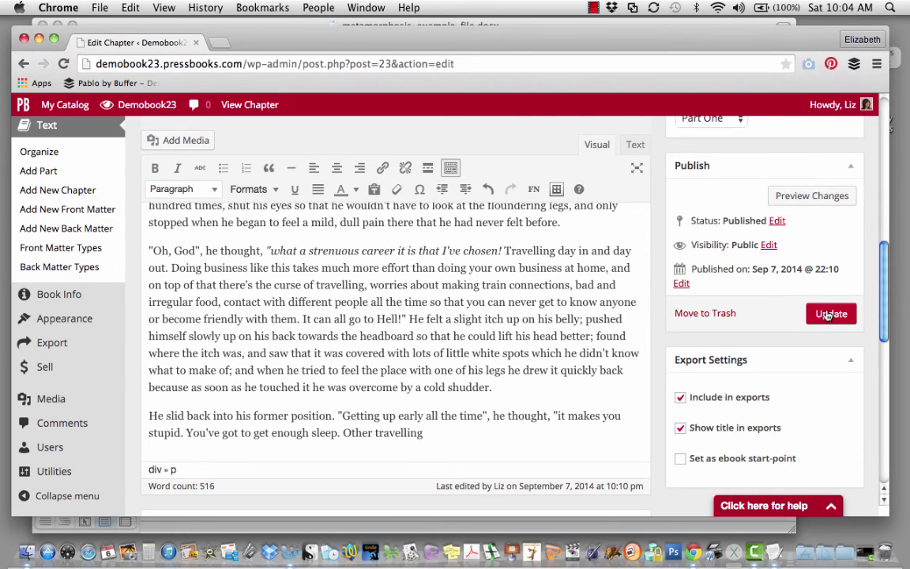
# - Update Chapter 1 to save its 516-word Metamorphosis text
pyautogui.click(830, 314)
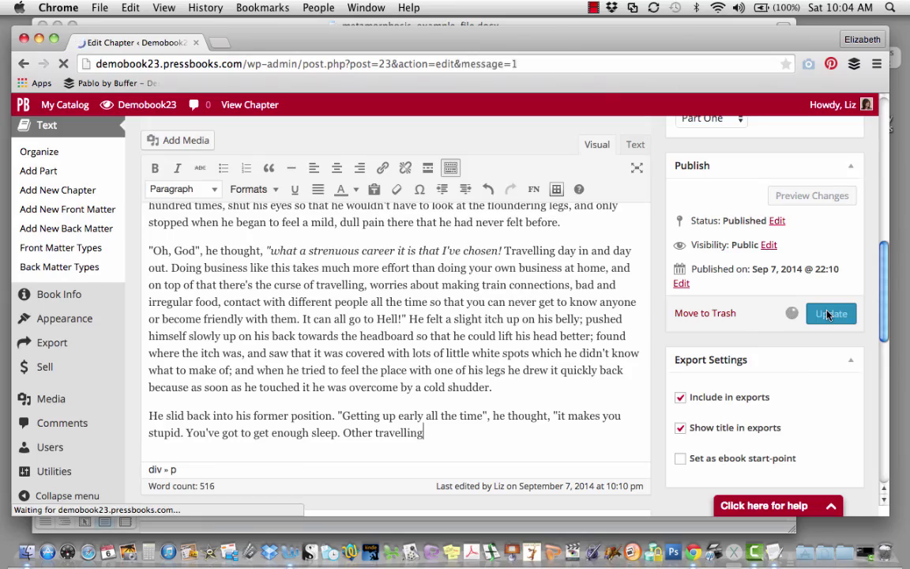